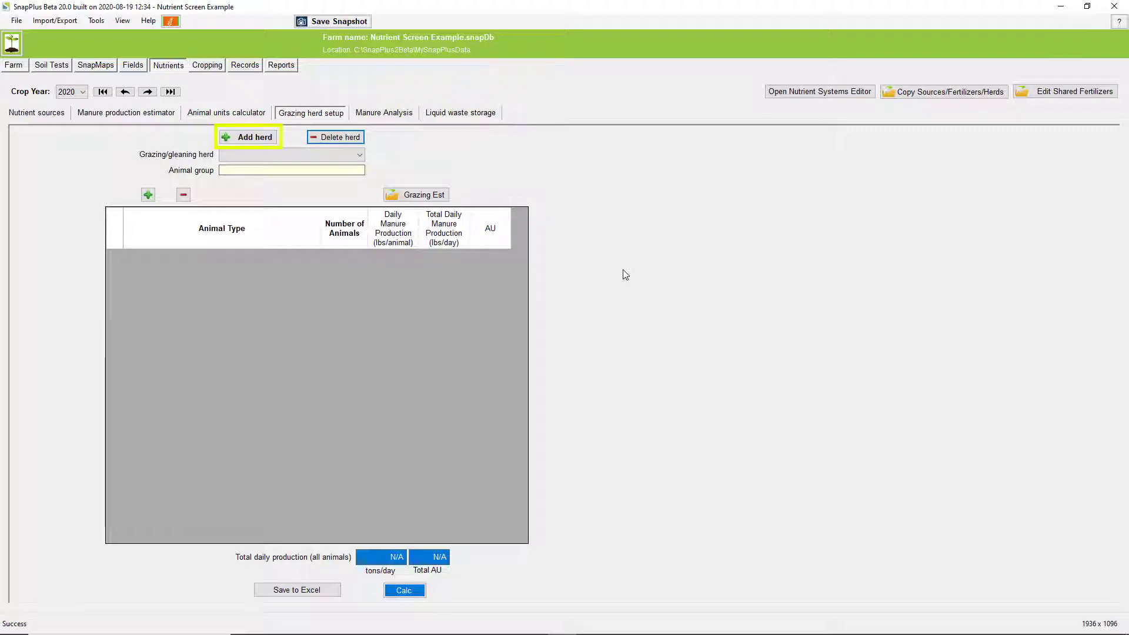
# Create a new grazing herd named Heifers A in the Dairy animal group.
pyautogui.click(258, 140)
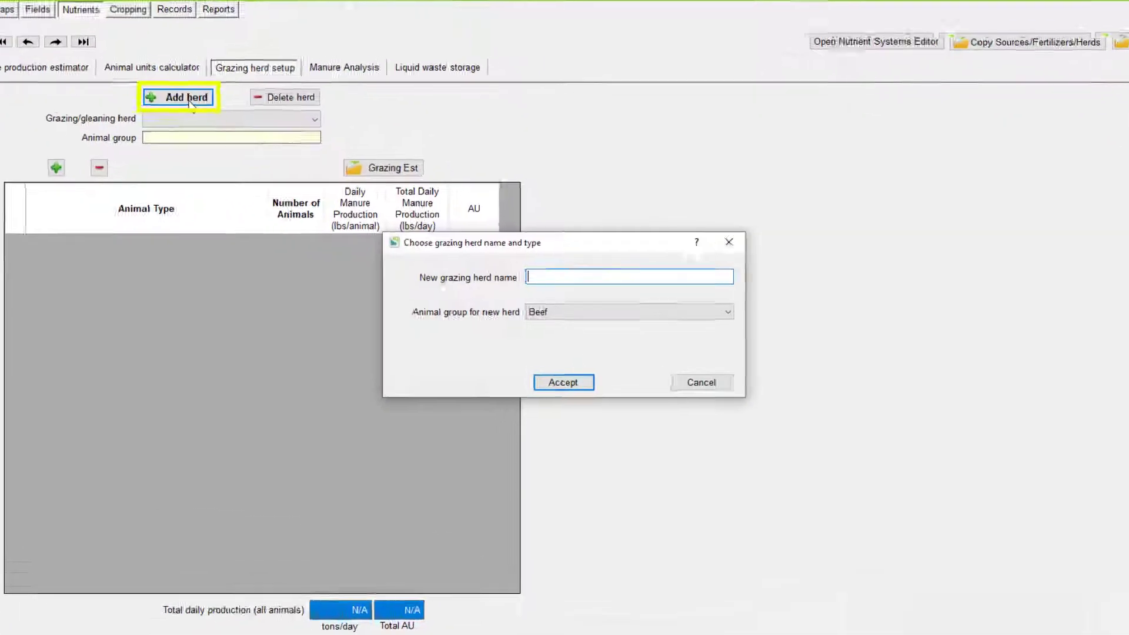
pyautogui.write('H')
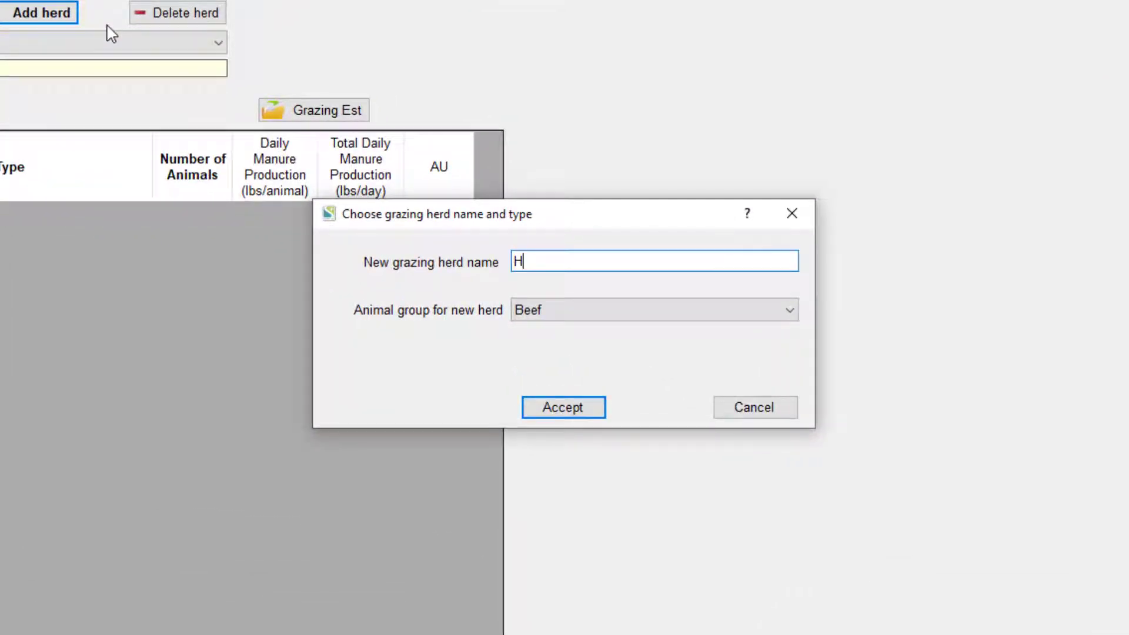
pyautogui.write('eifers A')
pyautogui.click(564, 317)
pyautogui.click(568, 361)
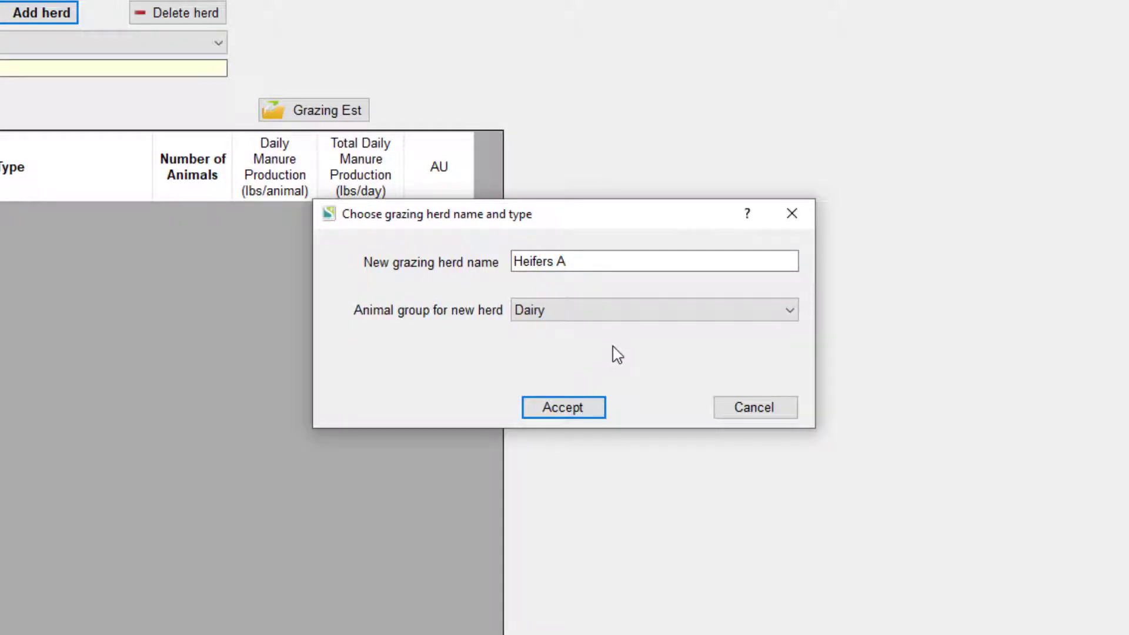
pyautogui.click(566, 411)
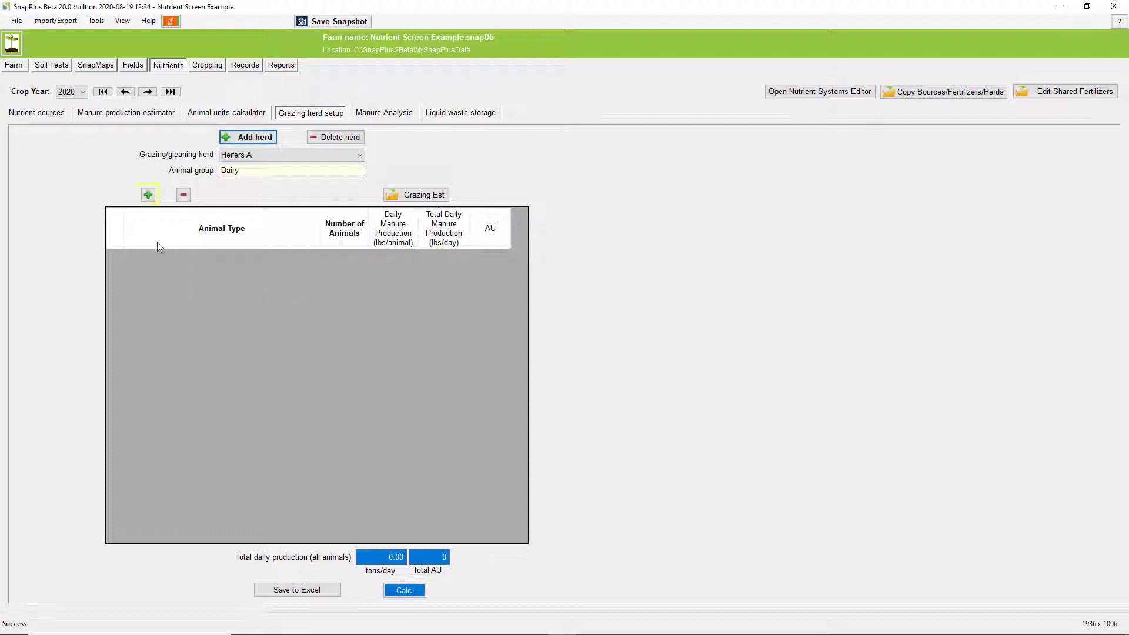
# Add 30 animals of type 750 lbs Dairy Heifer to the Heifers A herd and calculate its manure production.
pyautogui.click(148, 195)
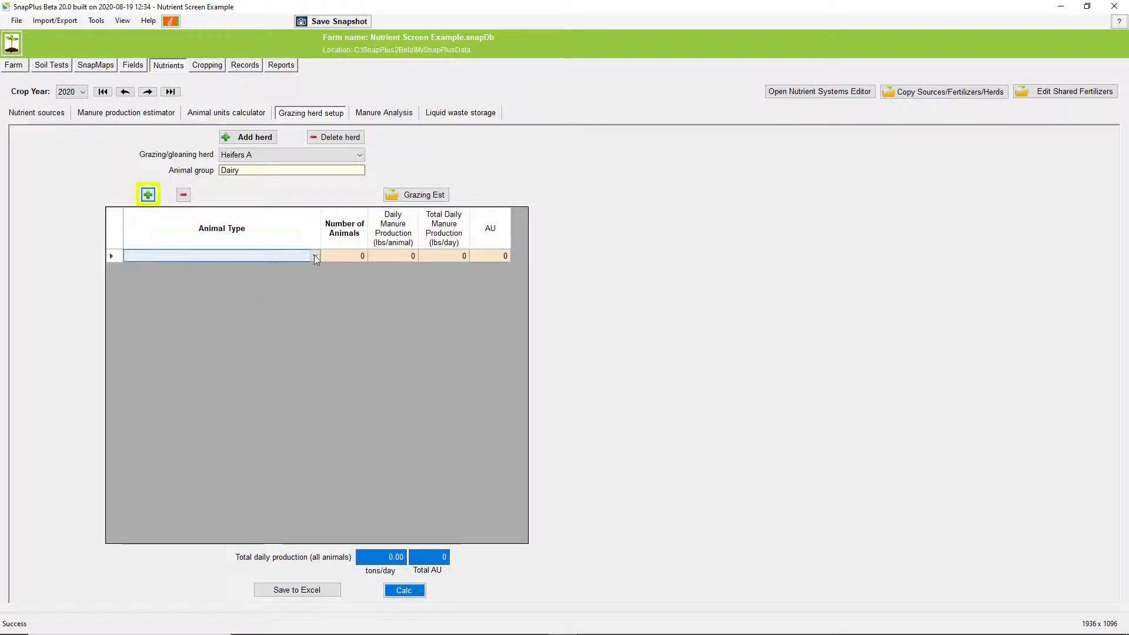
pyautogui.click(316, 257)
pyautogui.click(242, 310)
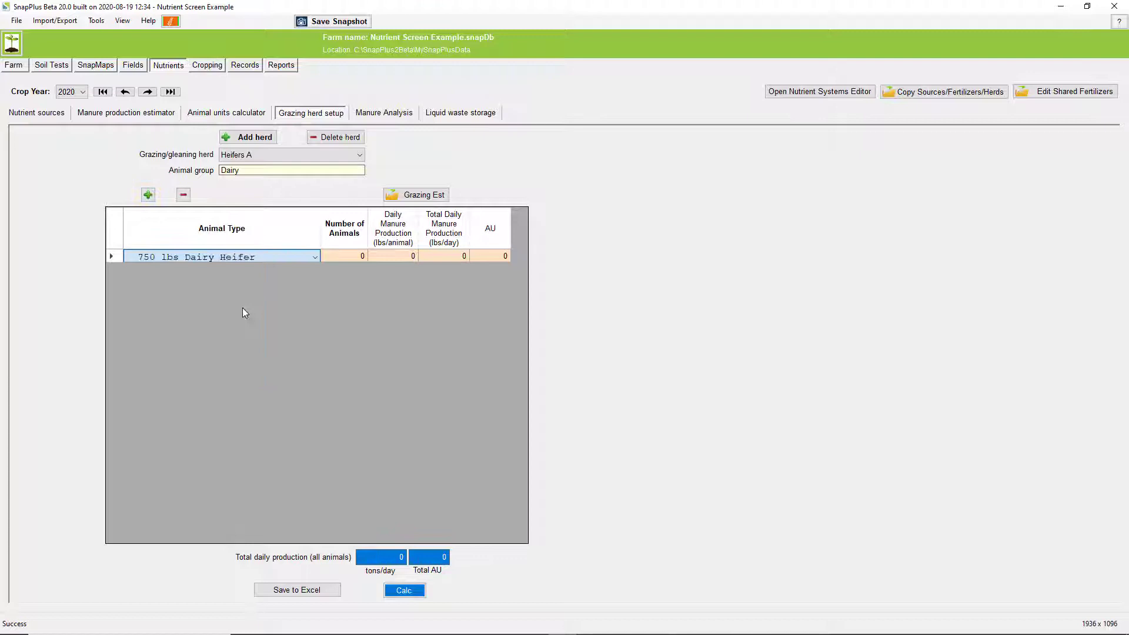
pyautogui.click(359, 255)
pyautogui.write('30')
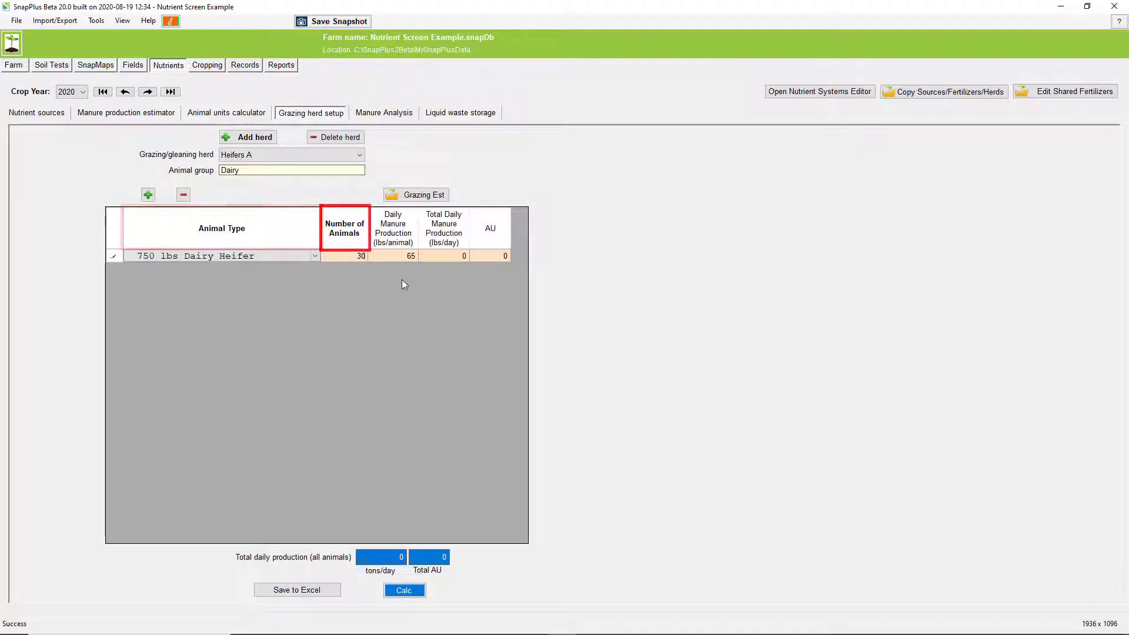
pyautogui.press('Return')
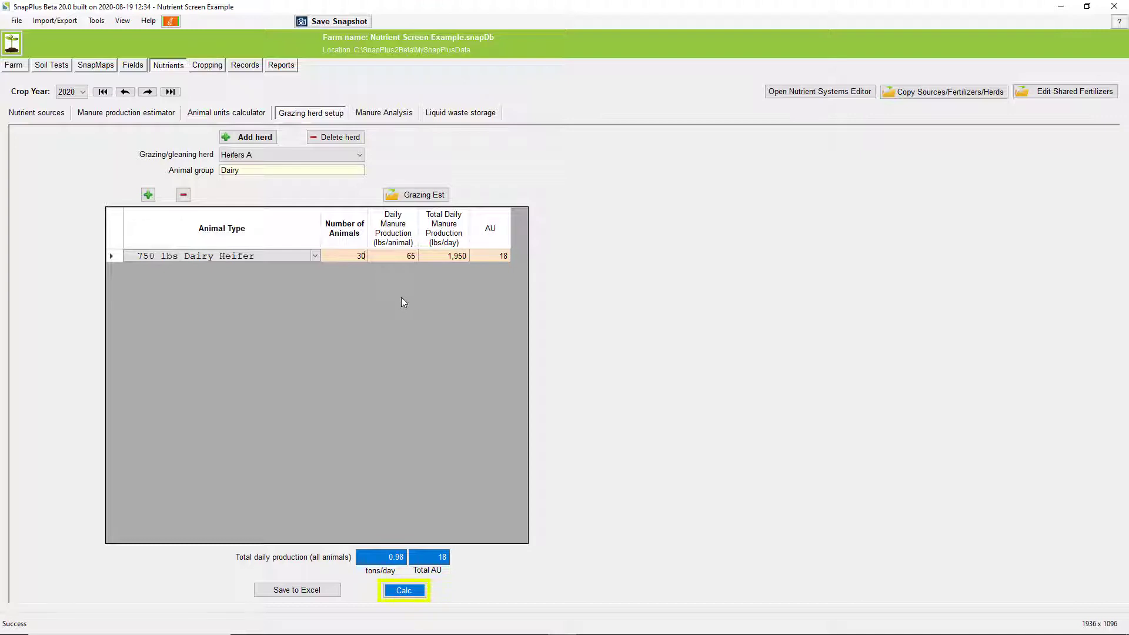
pyautogui.click(395, 591)
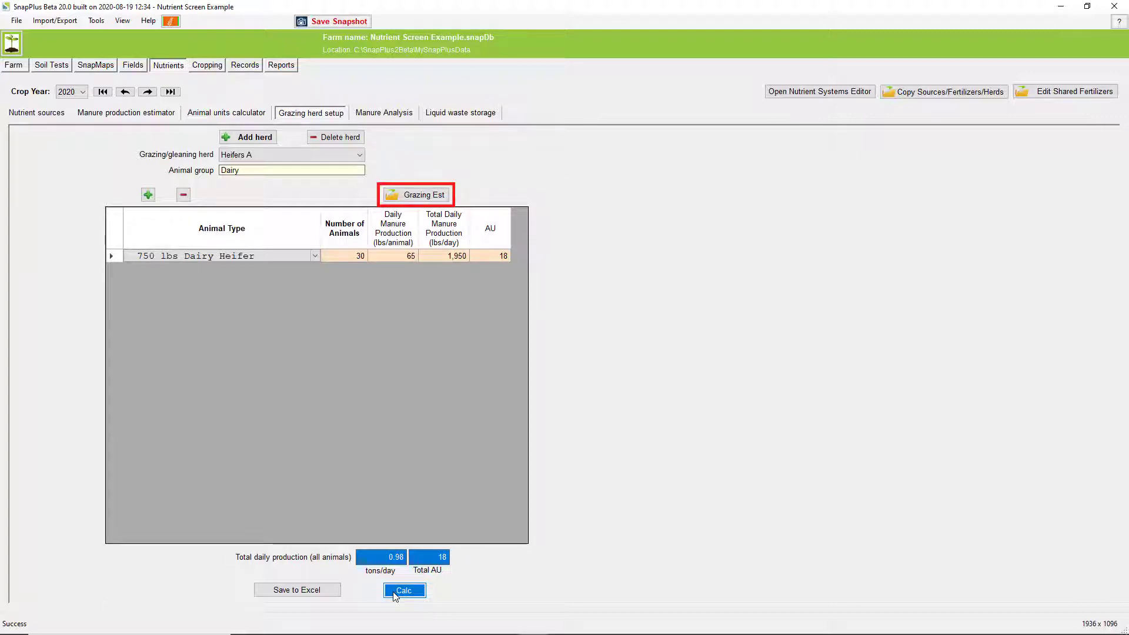
# Estimate the Heifers A grazing application rate for a 23-acre pasture and 140 days on pasture.
pyautogui.click(418, 197)
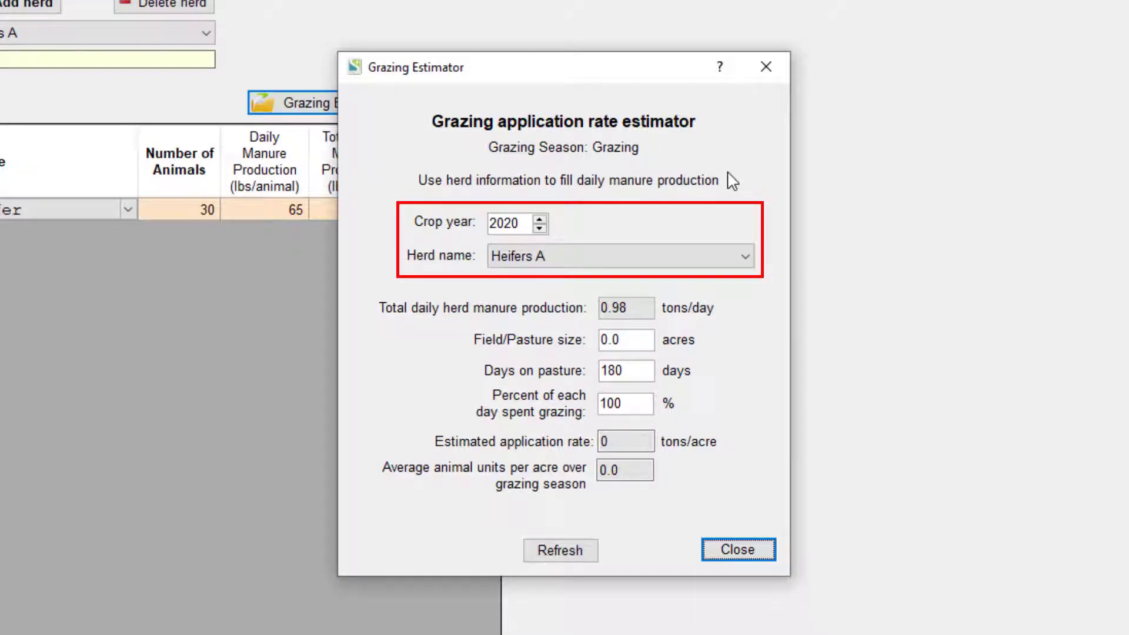
pyautogui.click(628, 340)
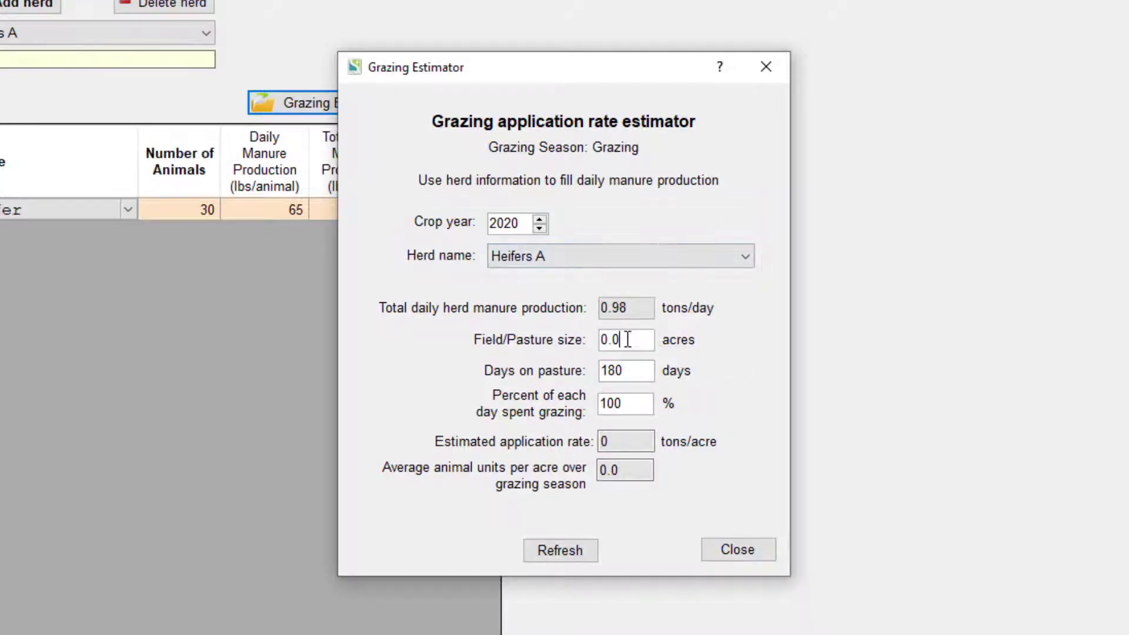
pyautogui.press('BackSpace')
pyautogui.press('BackSpace')
pyautogui.press('BackSpace')
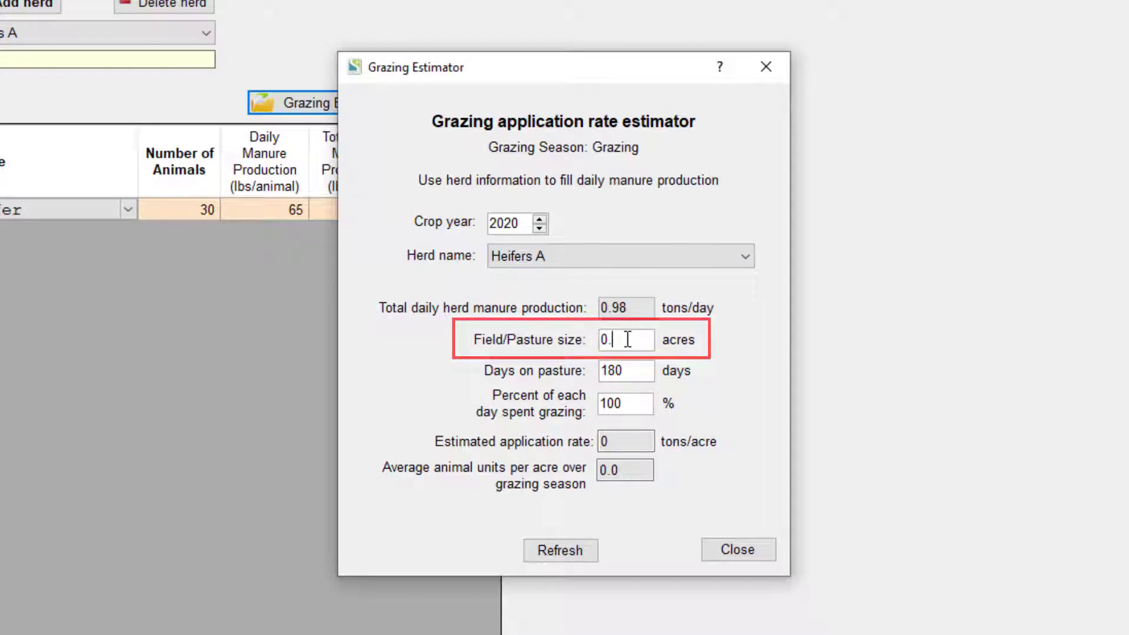
pyautogui.write('23')
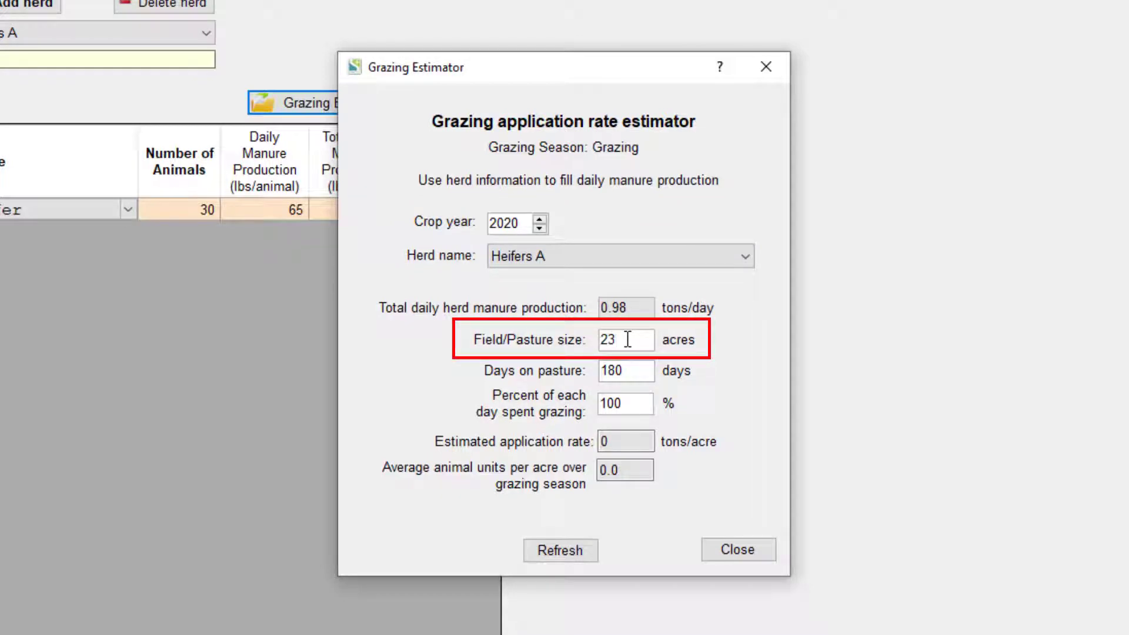
pyautogui.press('Tab')
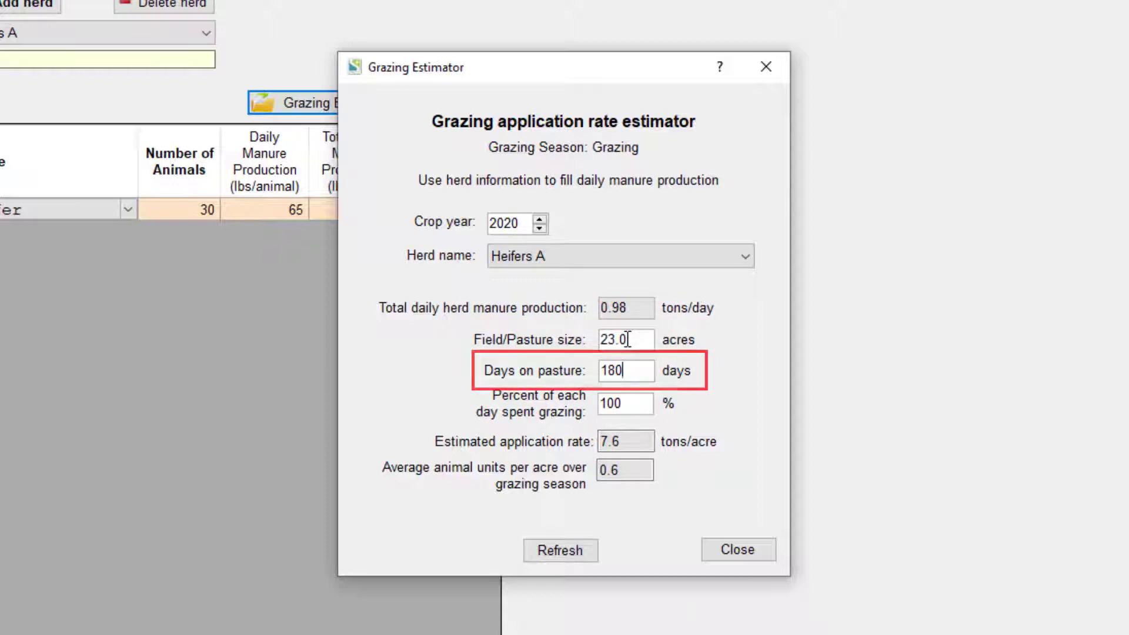
pyautogui.press('BackSpace')
pyautogui.press('BackSpace')
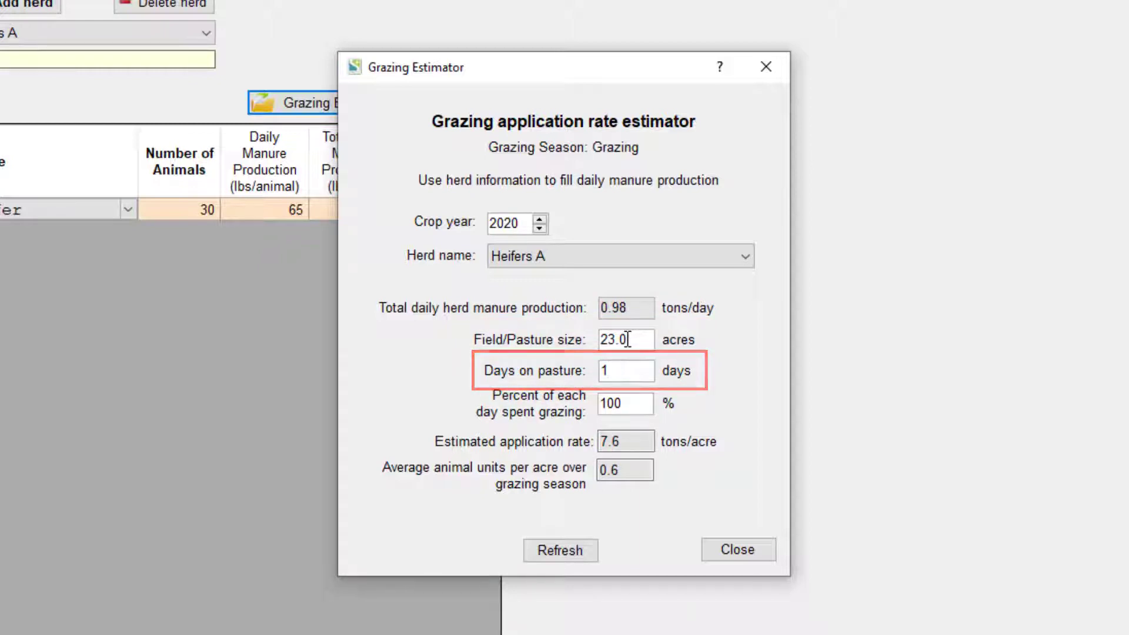
pyautogui.write('40')
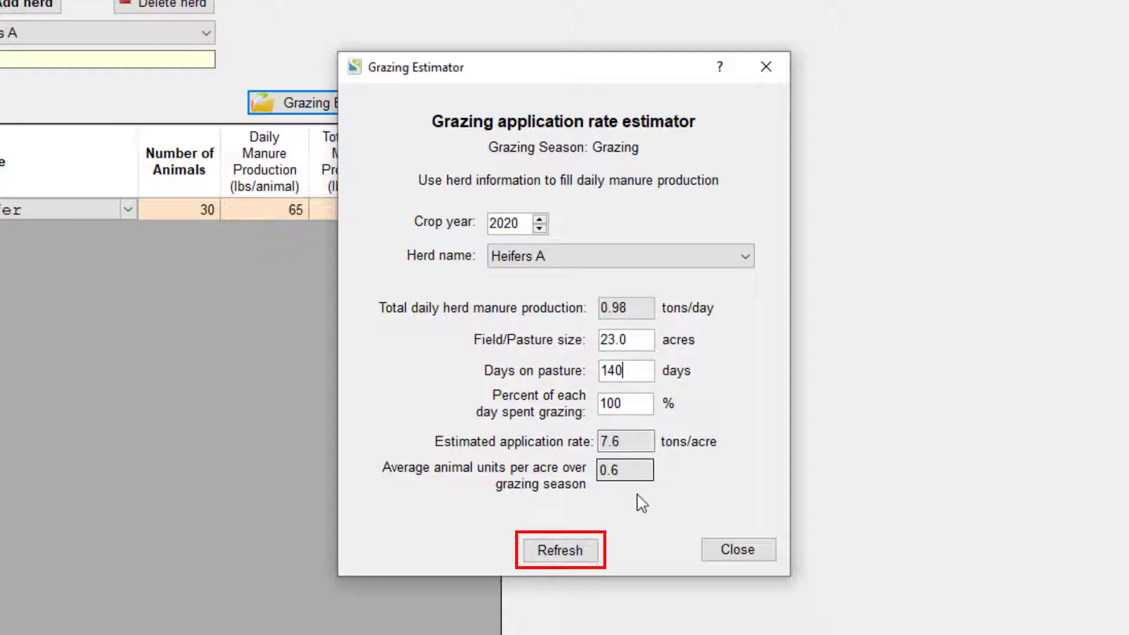
pyautogui.click(569, 555)
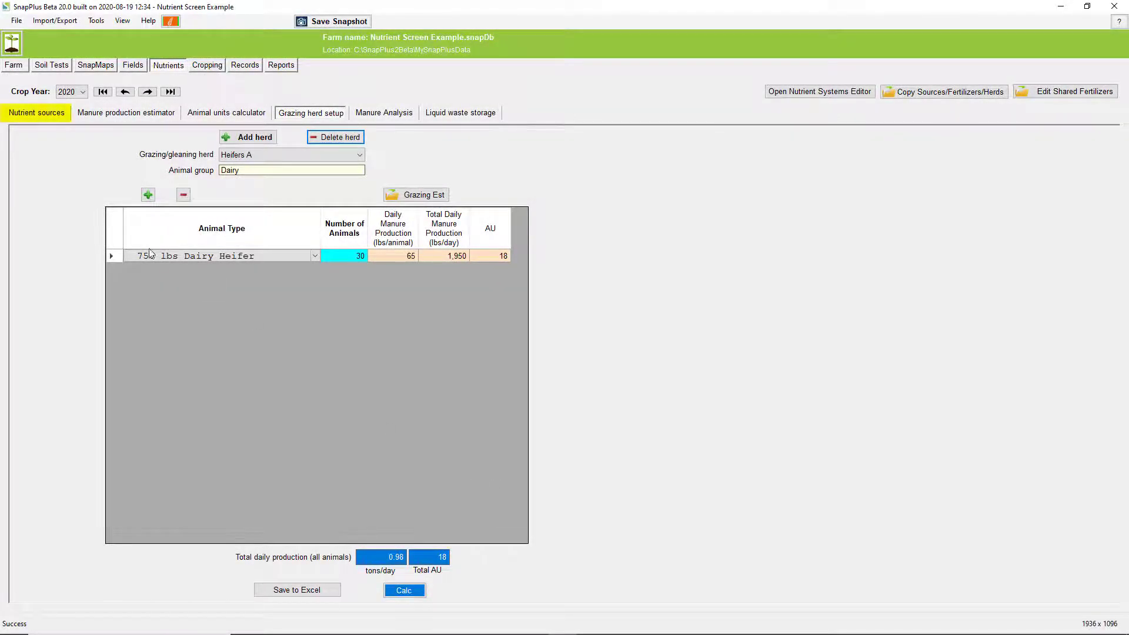
# Add a nutrient source of type Dairy, grazing named Heifers A with a known annual volume of 60 tons.
pyautogui.click(37, 118)
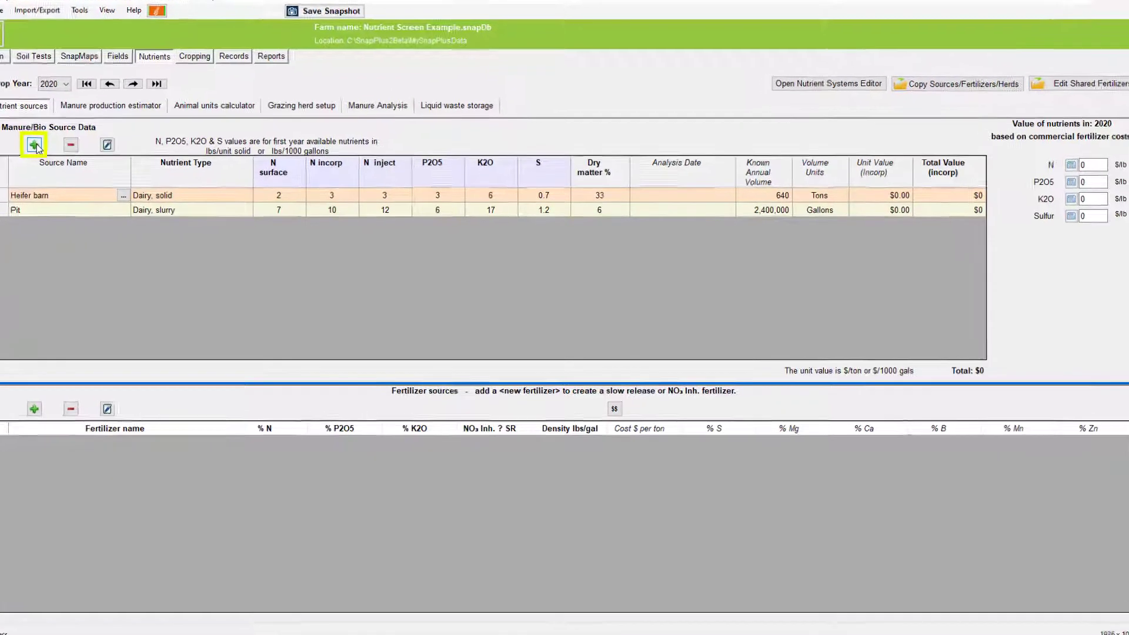
pyautogui.click(34, 145)
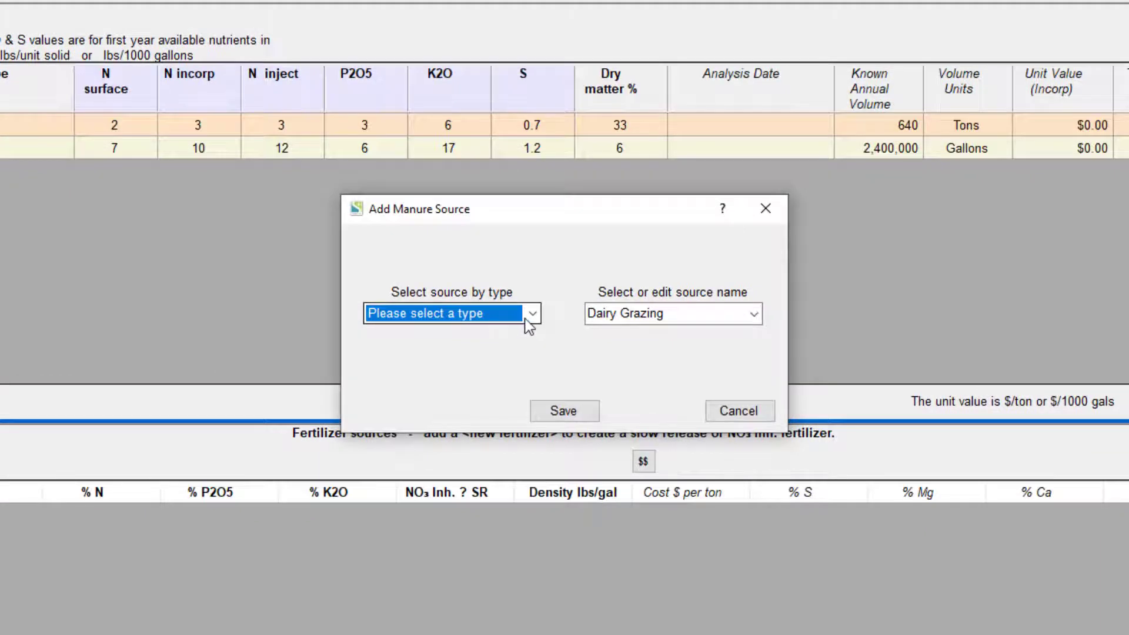
pyautogui.click(532, 315)
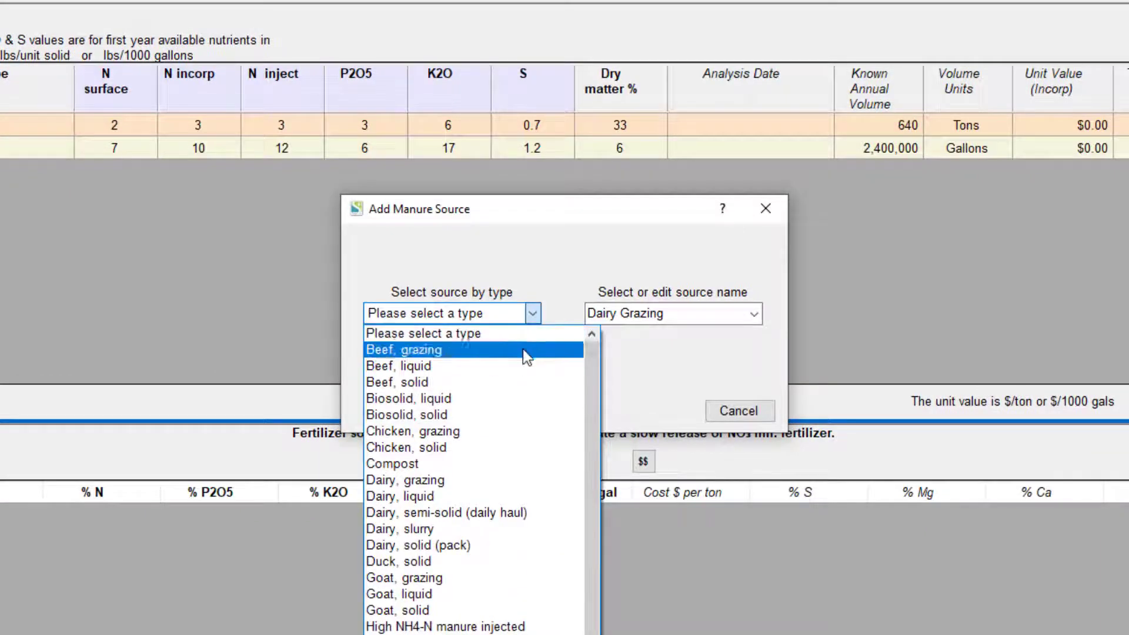
pyautogui.click(471, 478)
pyautogui.click(724, 318)
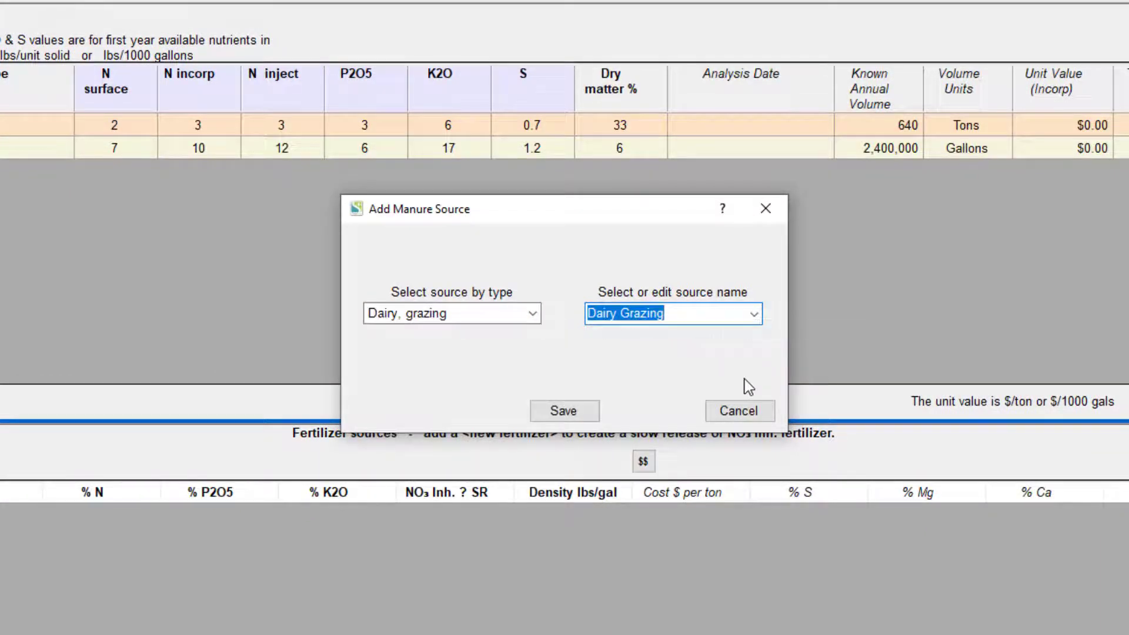
pyautogui.write('Heifers A')
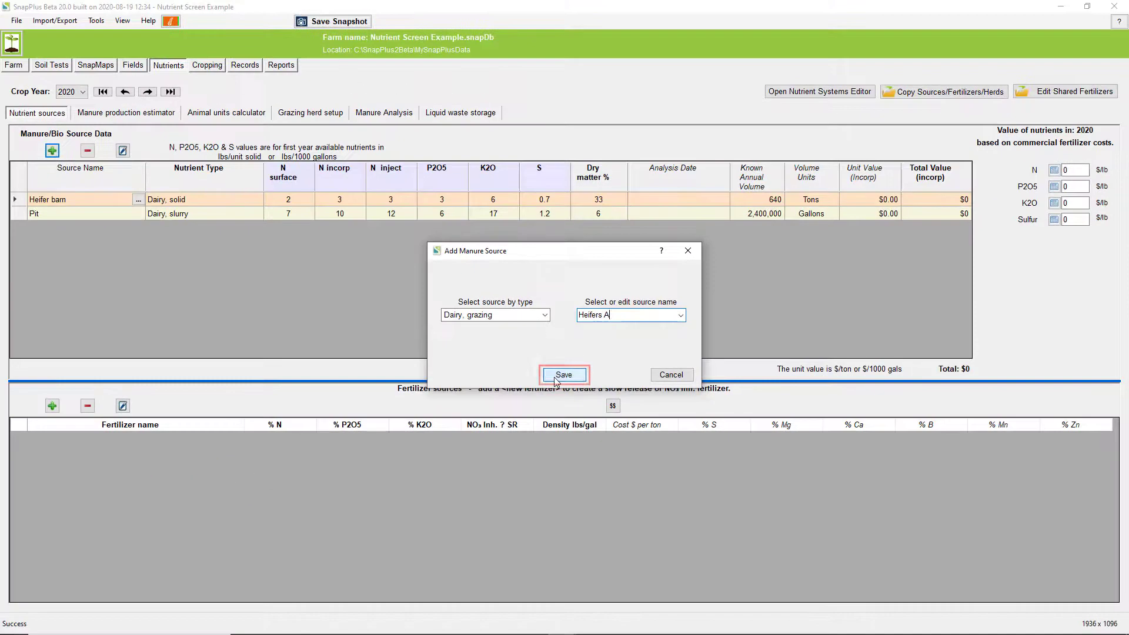
pyautogui.click(554, 391)
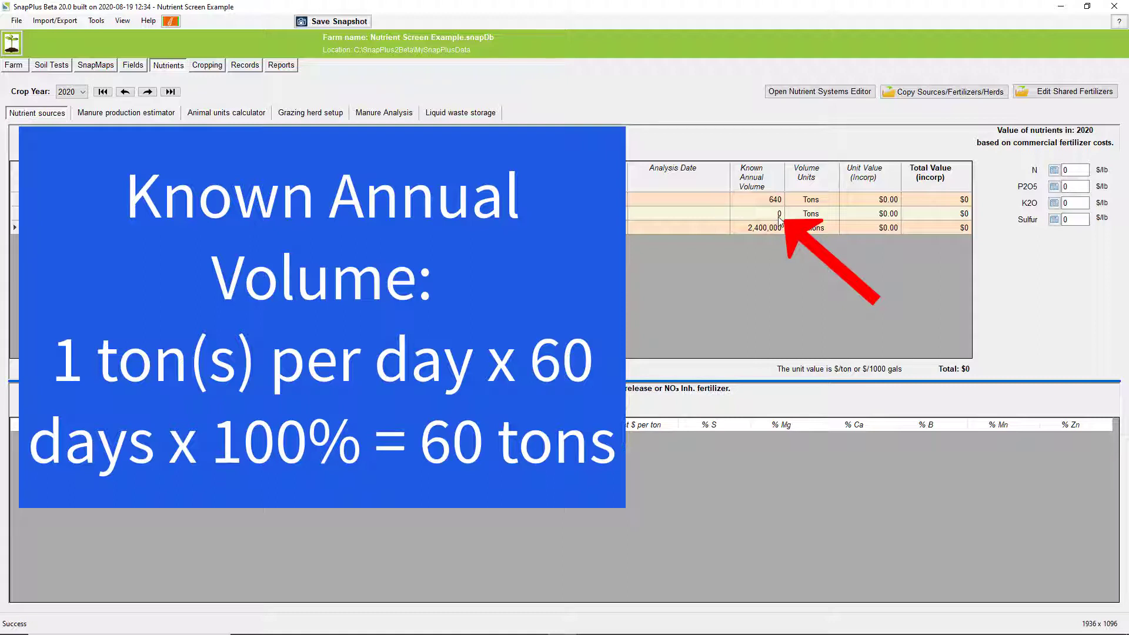
pyautogui.click(780, 220)
pyautogui.write('60')
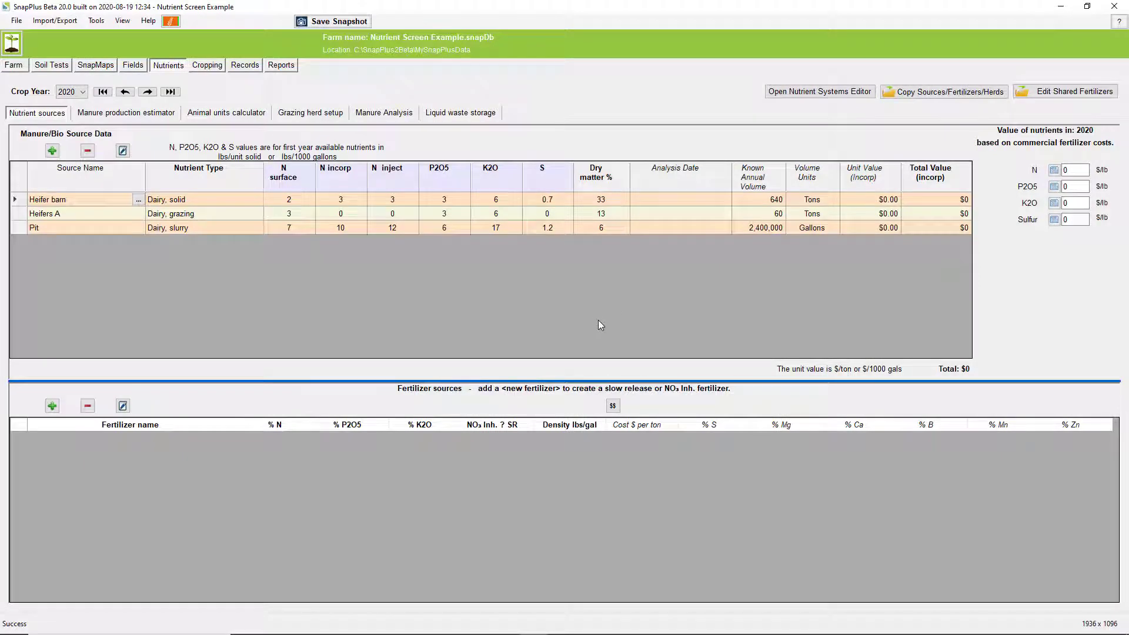
# Plan a 2020 manure application for field 12 from the Heifers A source at a rate of 6.
pyautogui.click(203, 68)
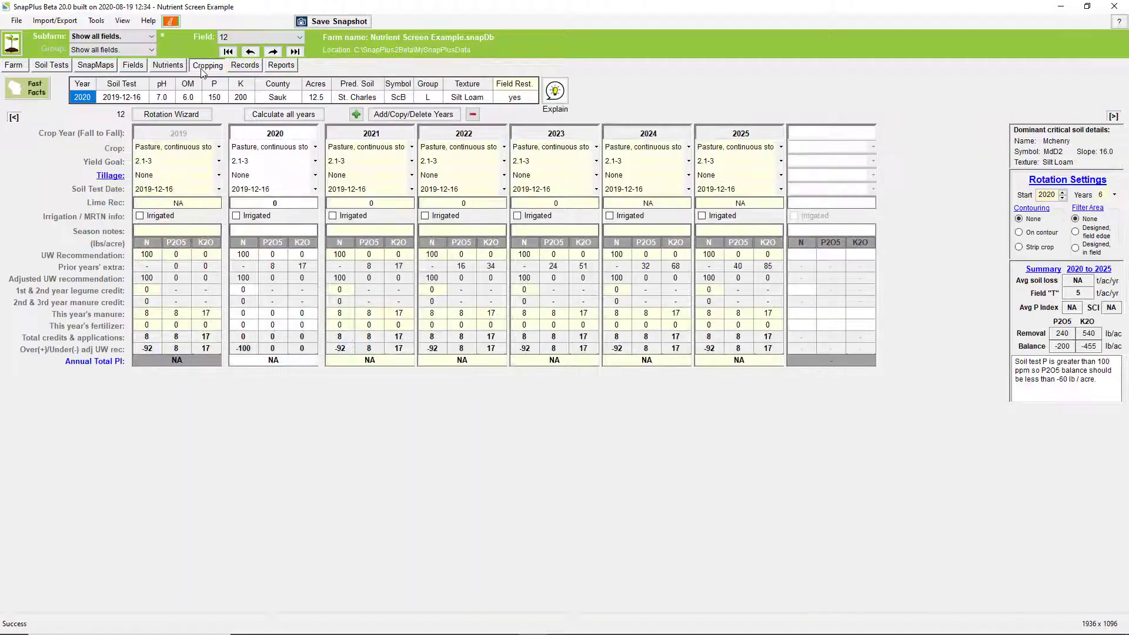
pyautogui.doubleClick(279, 323)
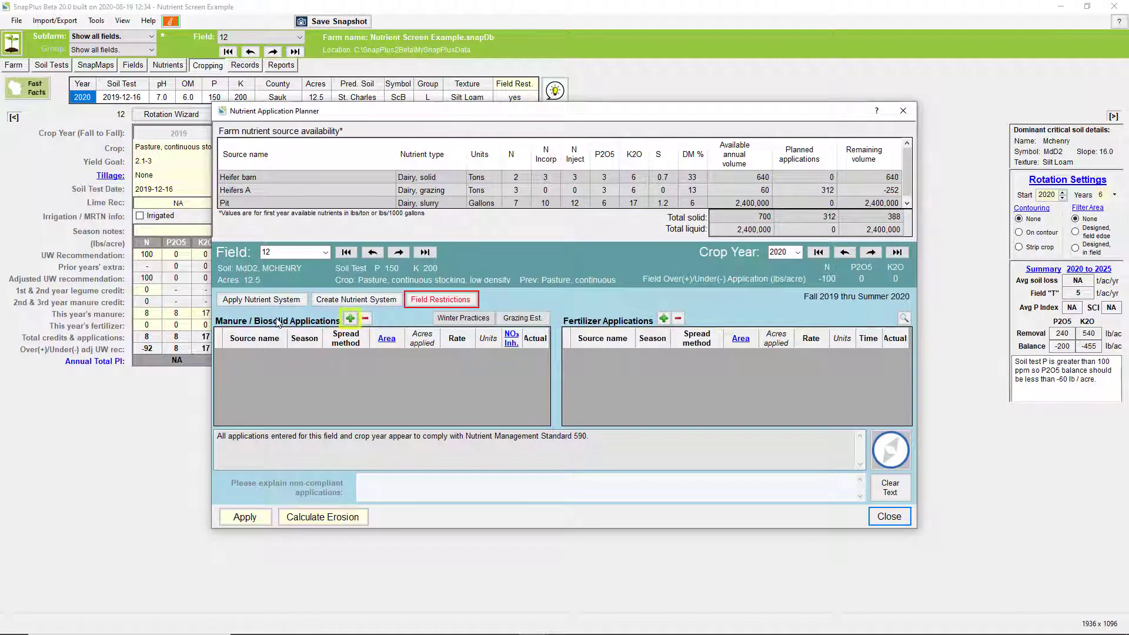
pyautogui.click(350, 318)
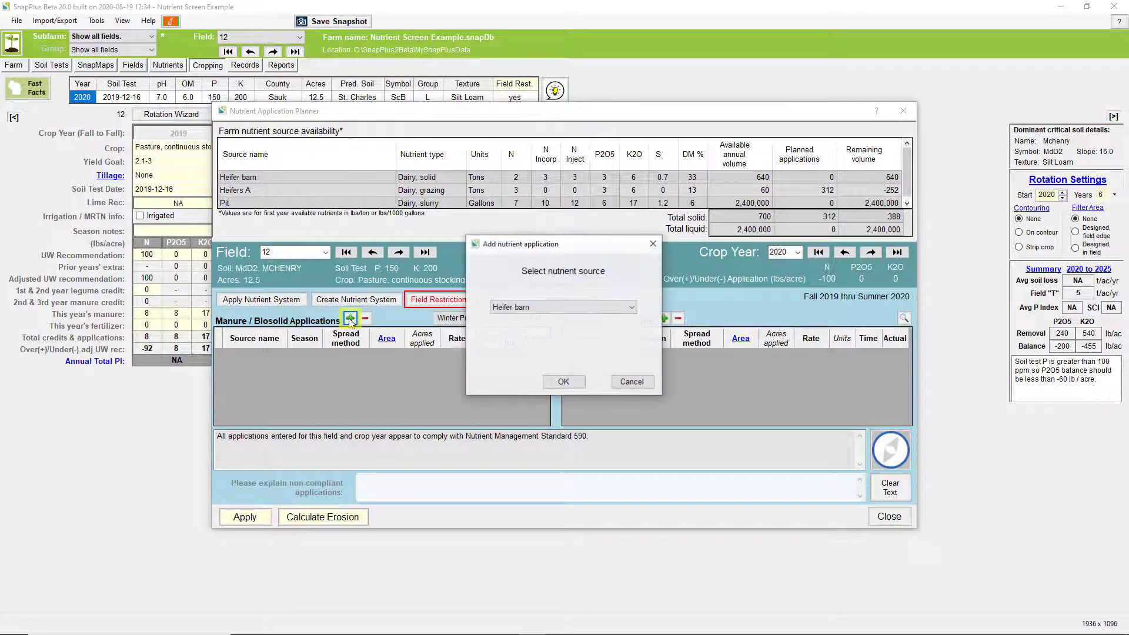
pyautogui.click(544, 308)
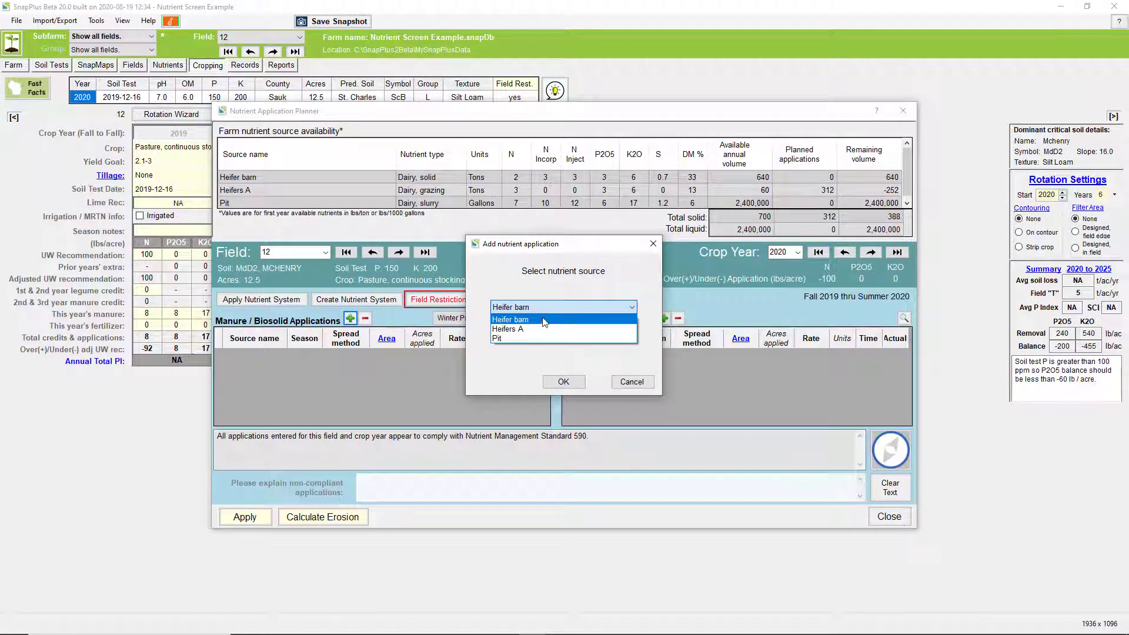
pyautogui.click(544, 330)
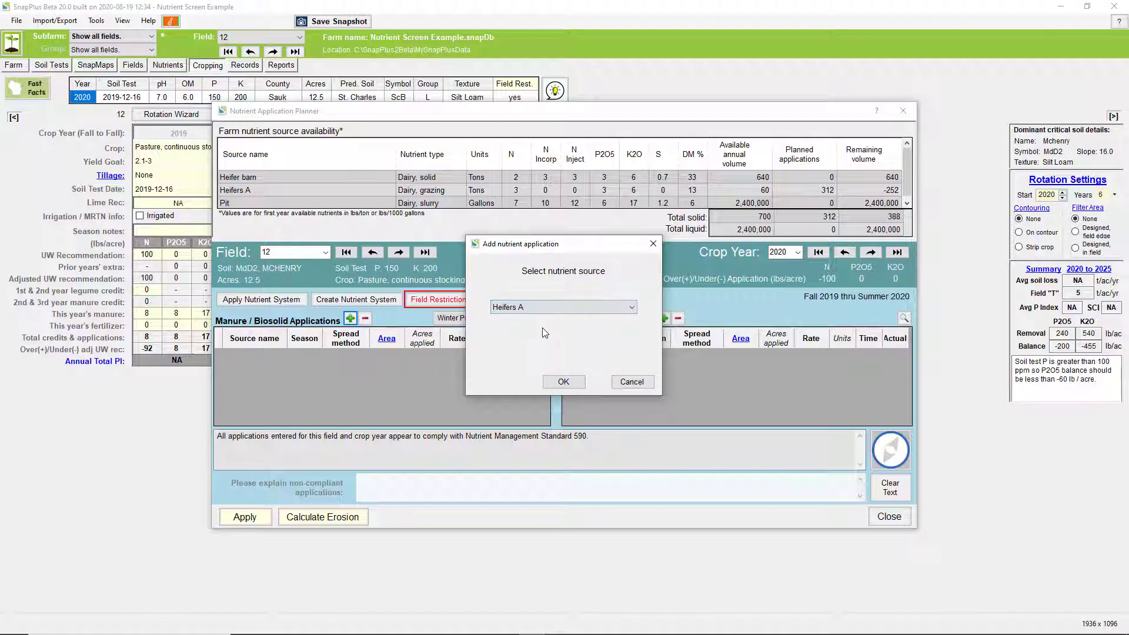
pyautogui.click(562, 382)
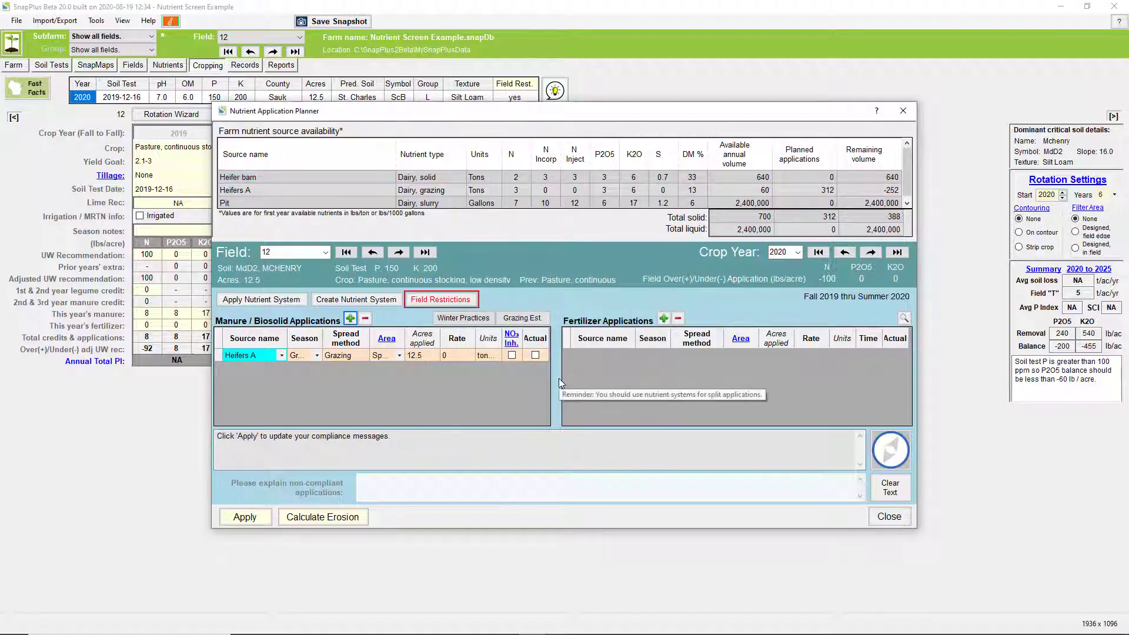
pyautogui.click(447, 354)
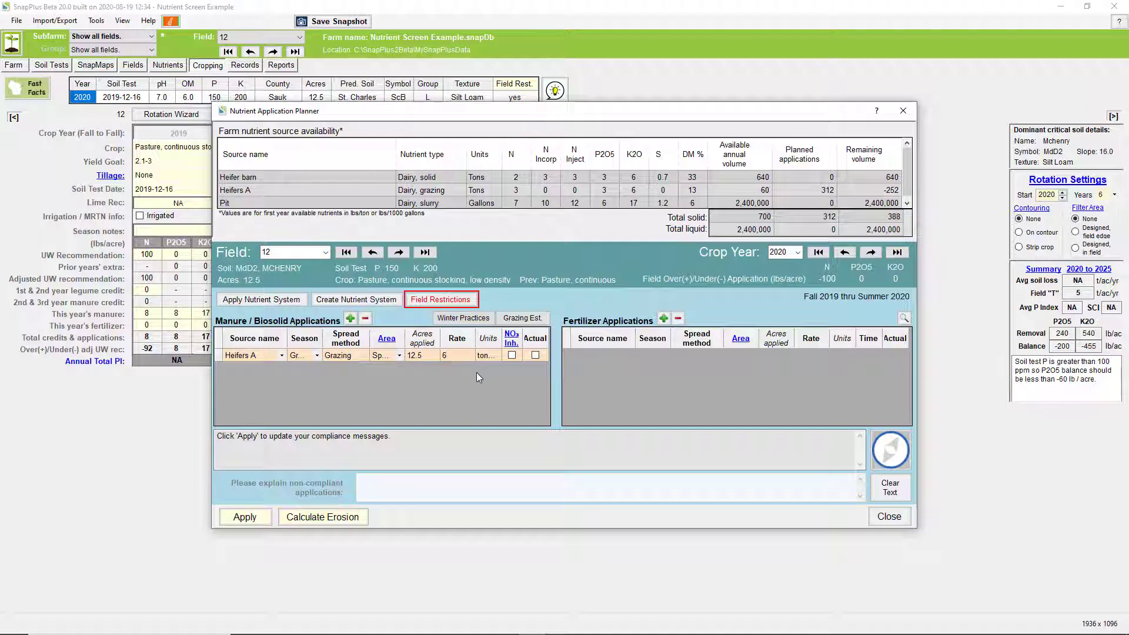
pyautogui.click(879, 511)
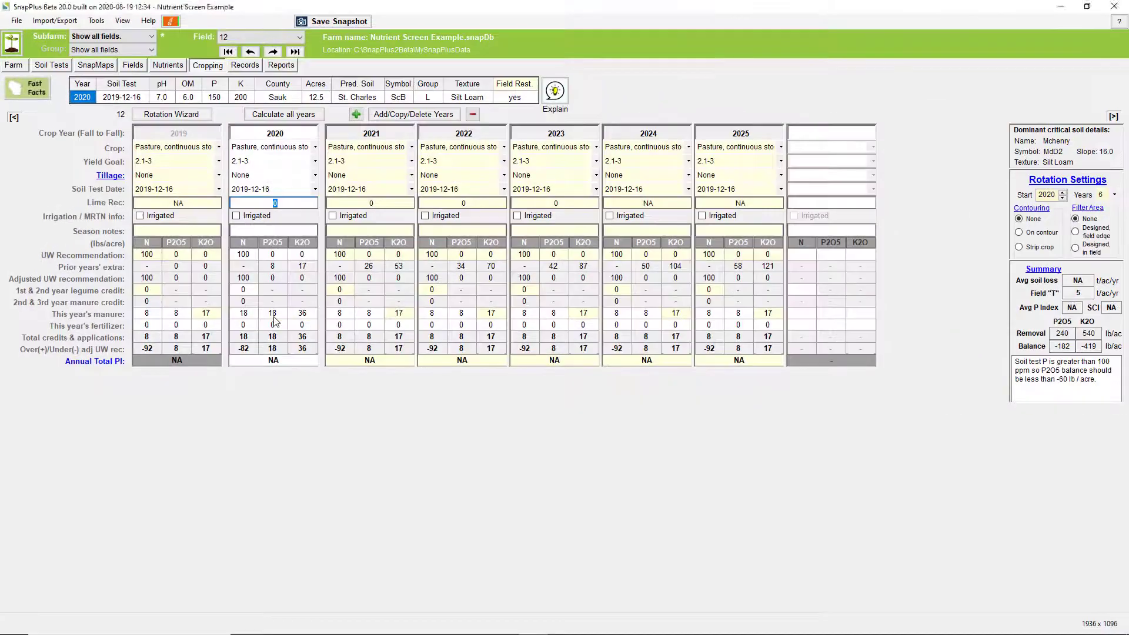
# Estimate the Heifers A grazing rate for 12.5 acres and 60 days on pasture, and set field 12's 2020 manure application rate to 4.7.
pyautogui.doubleClick(275, 320)
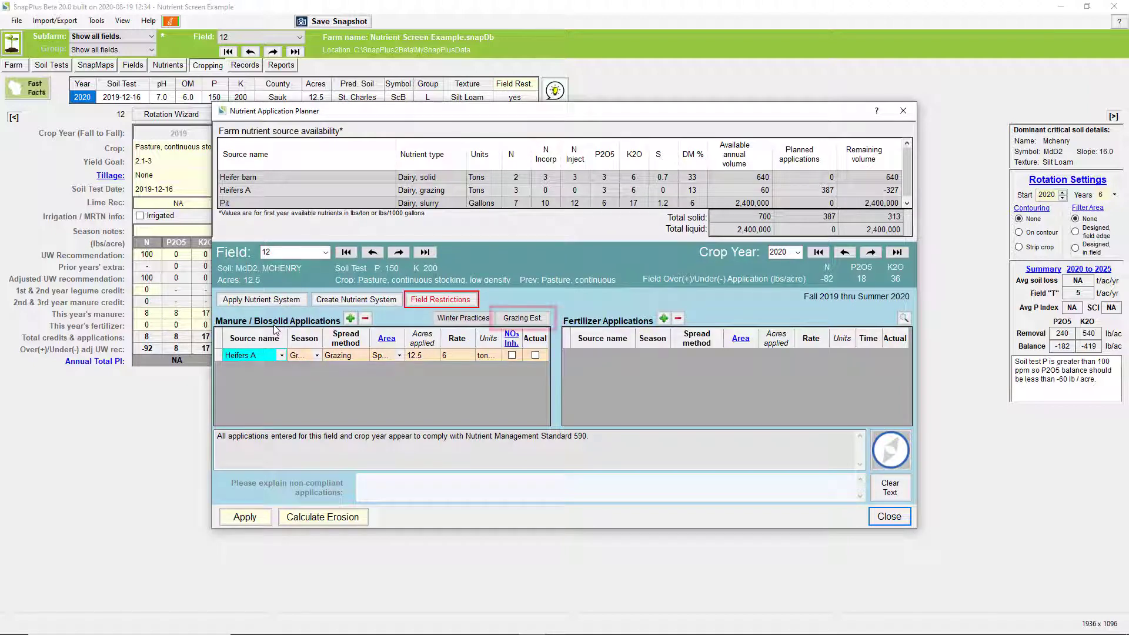
pyautogui.click(514, 322)
pyautogui.moveTo(251, 120); pyautogui.dragTo(850, 125)
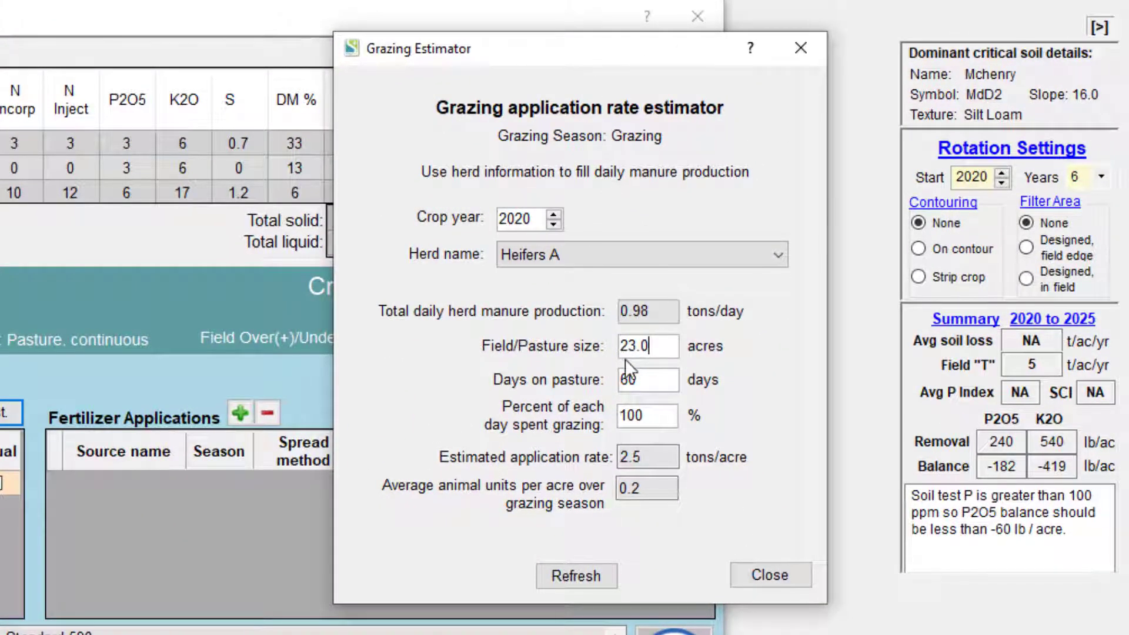
pyautogui.press('BackSpace')
pyautogui.press('BackSpace')
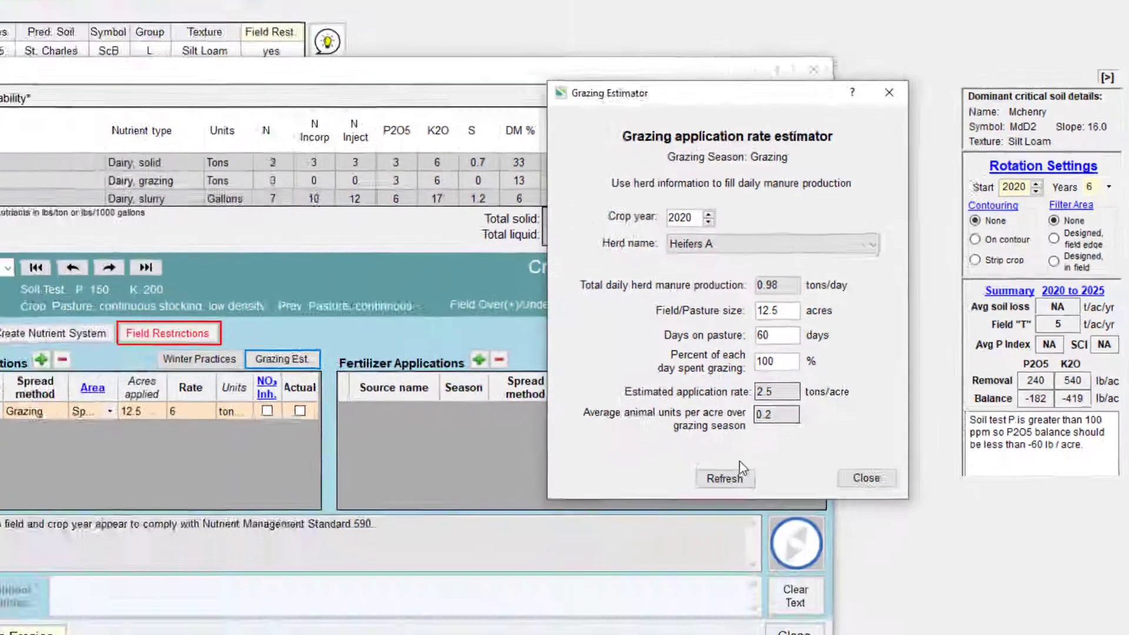
pyautogui.click(577, 576)
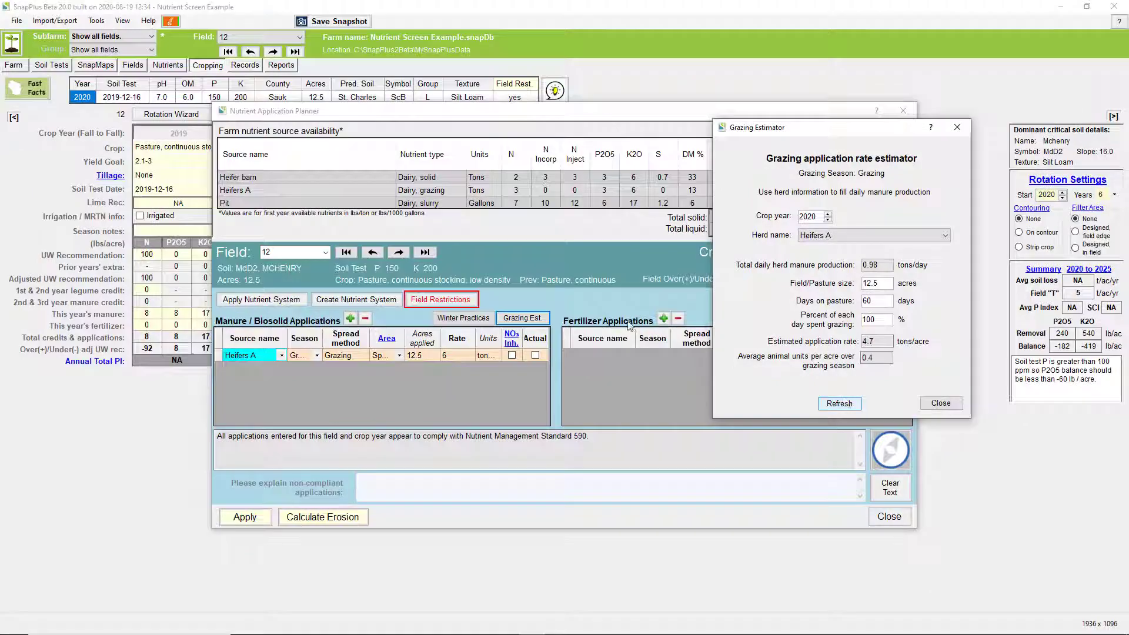
pyautogui.click(460, 356)
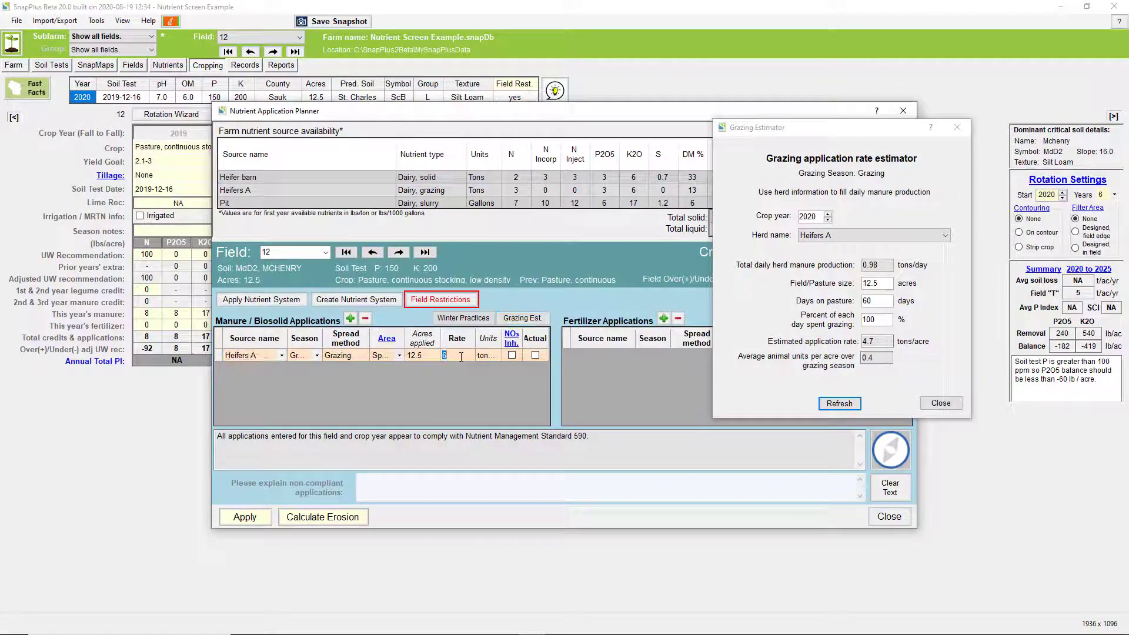
pyautogui.write('4.7')
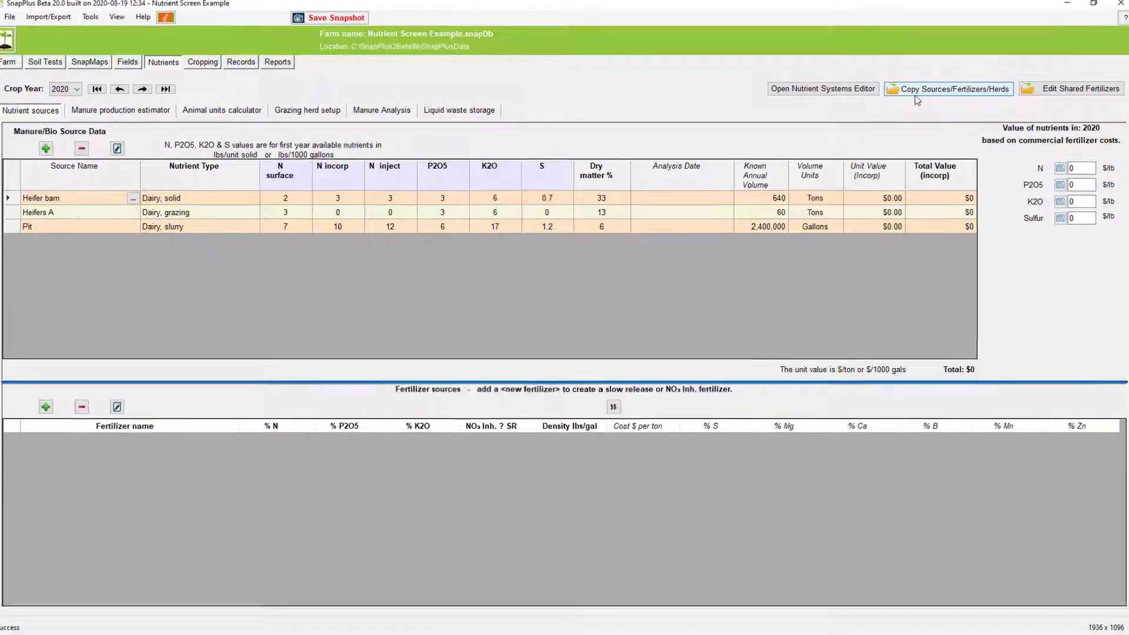
# Copy the 2020 Heifers A nutrient source to the years 2021 through 2023.
pyautogui.click(913, 93)
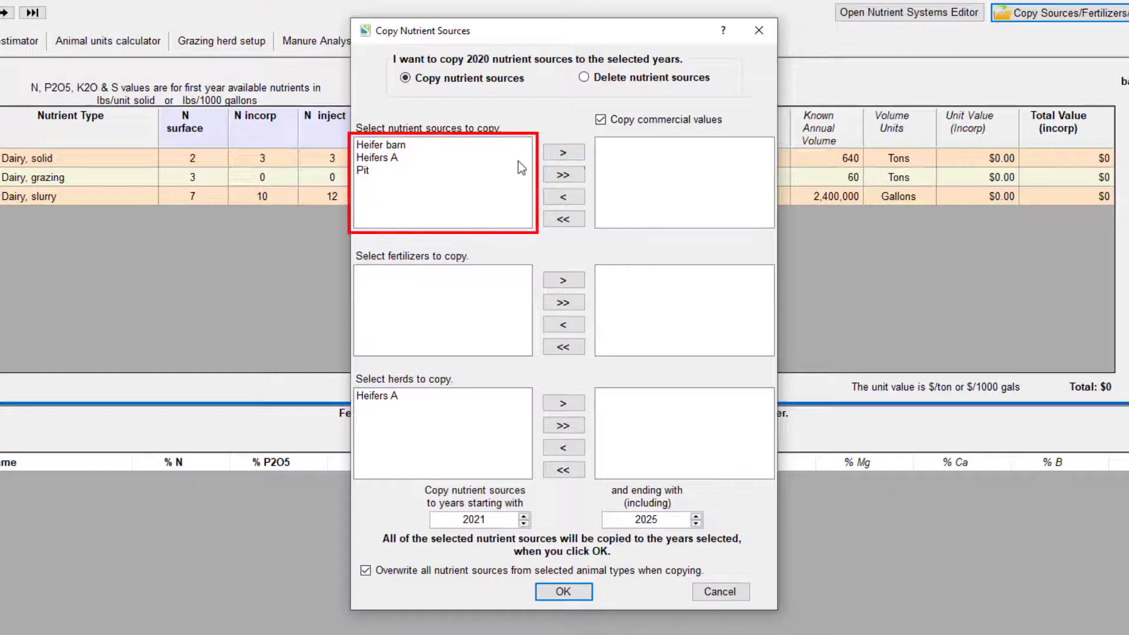
pyautogui.click(490, 158)
pyautogui.click(562, 154)
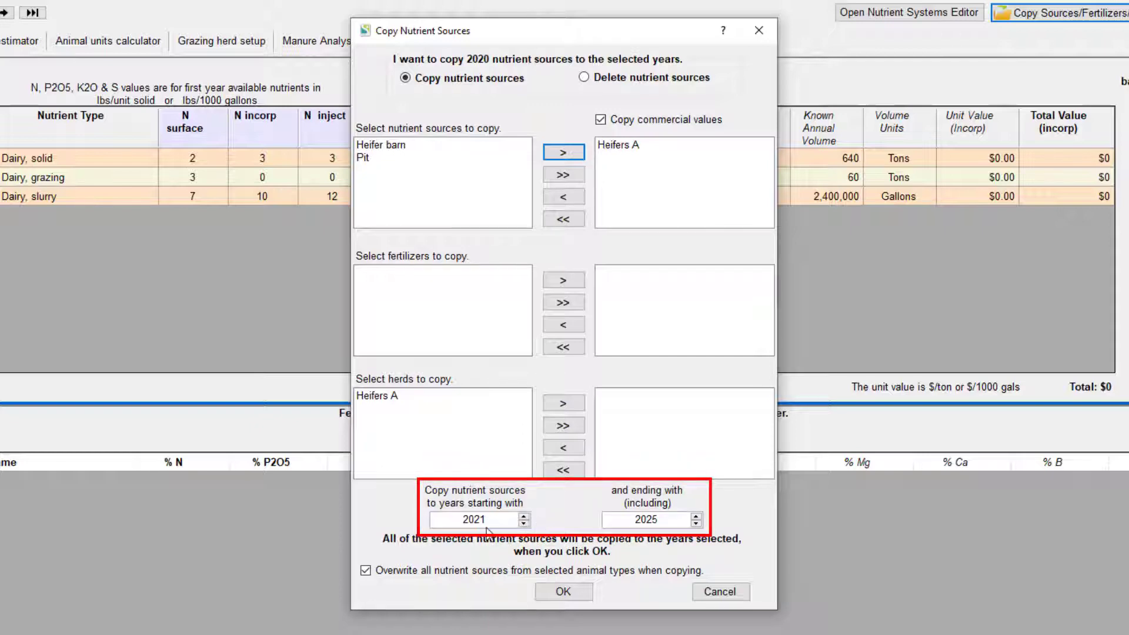
pyautogui.click(696, 524)
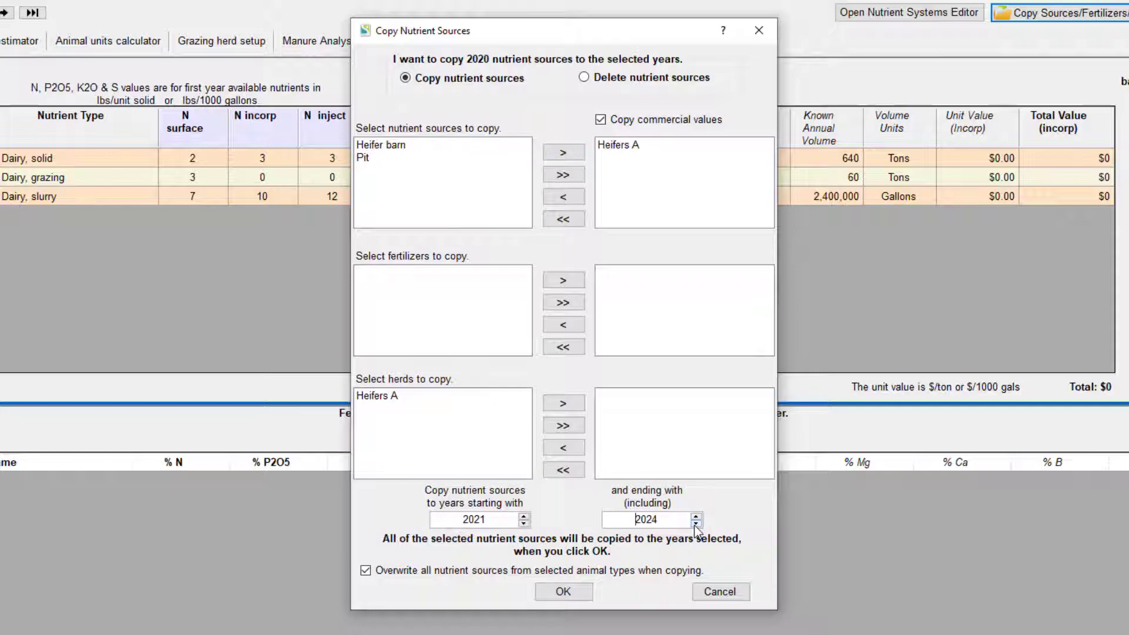
pyautogui.click(697, 523)
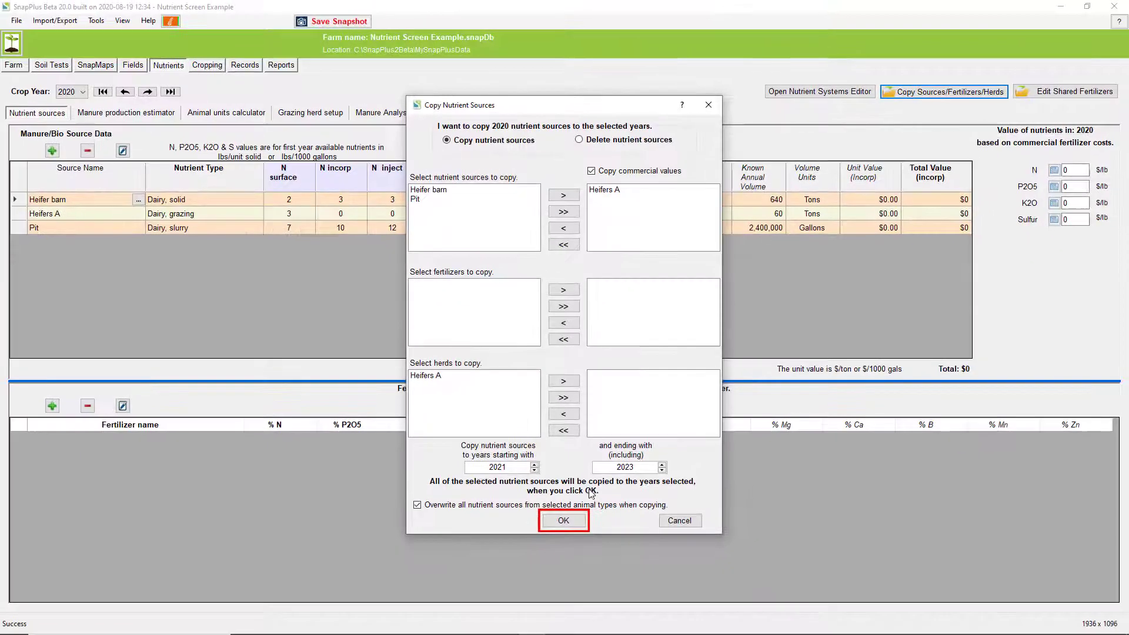
pyautogui.click(563, 521)
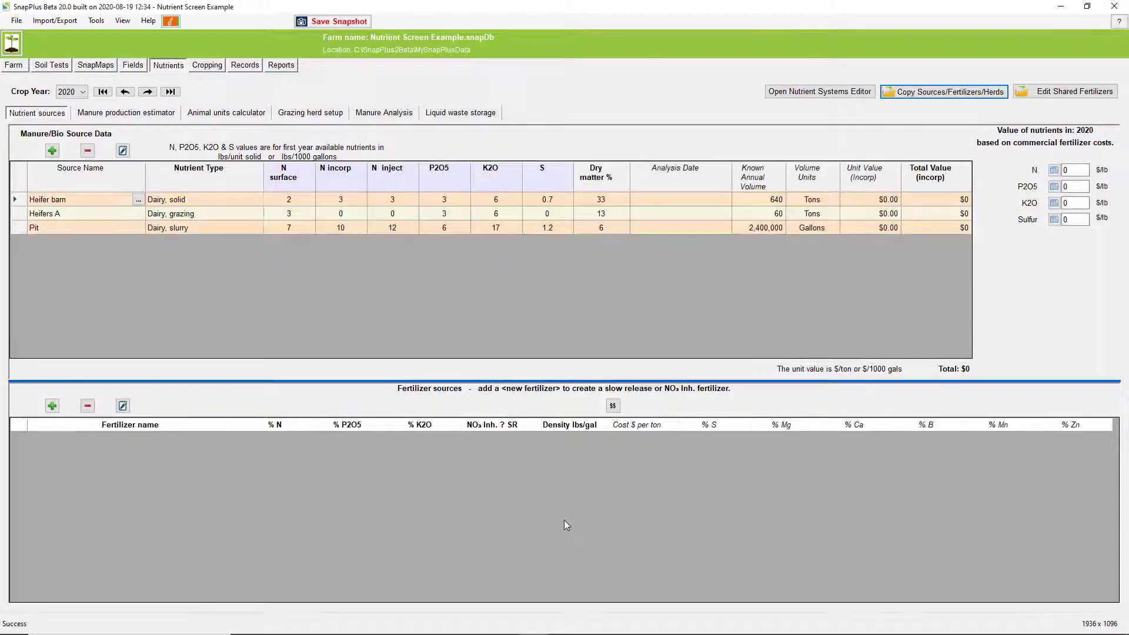